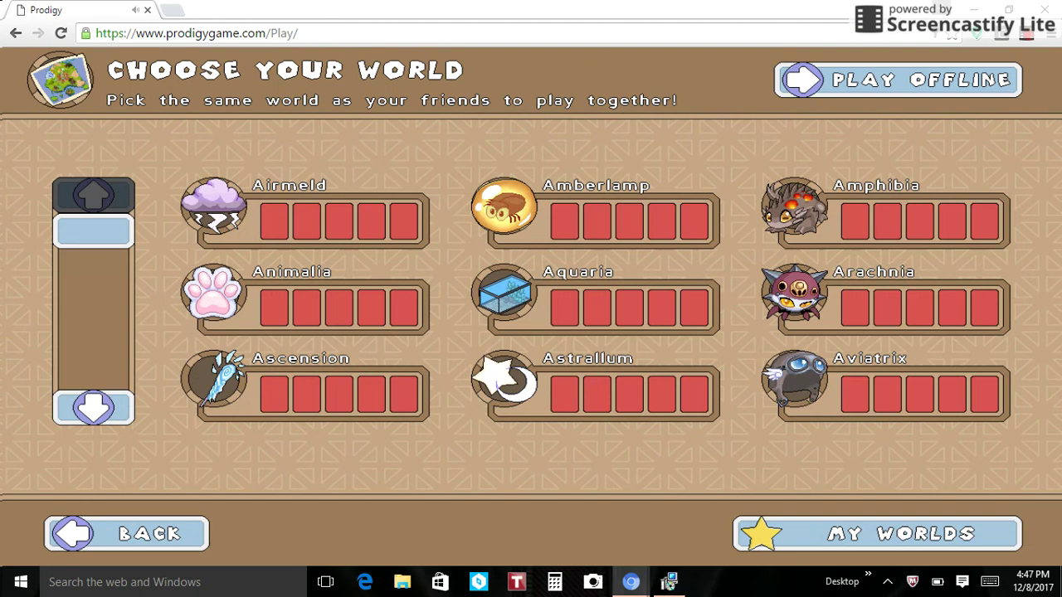
Enter a game world from the world list and close the daily login bonus item and prize messages.
scroll(531, 299, "down", 5)
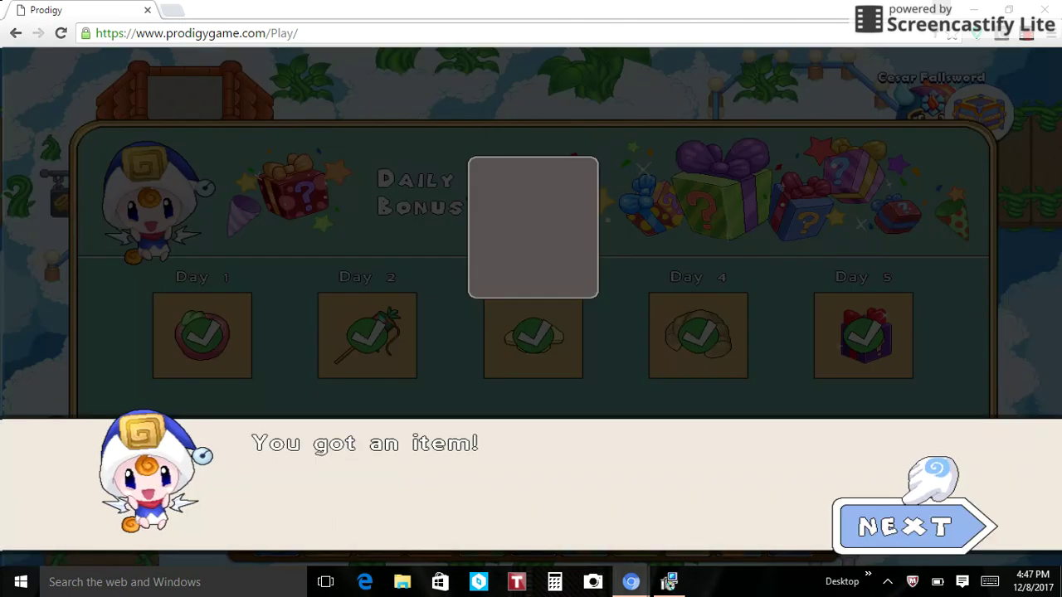
key("space")
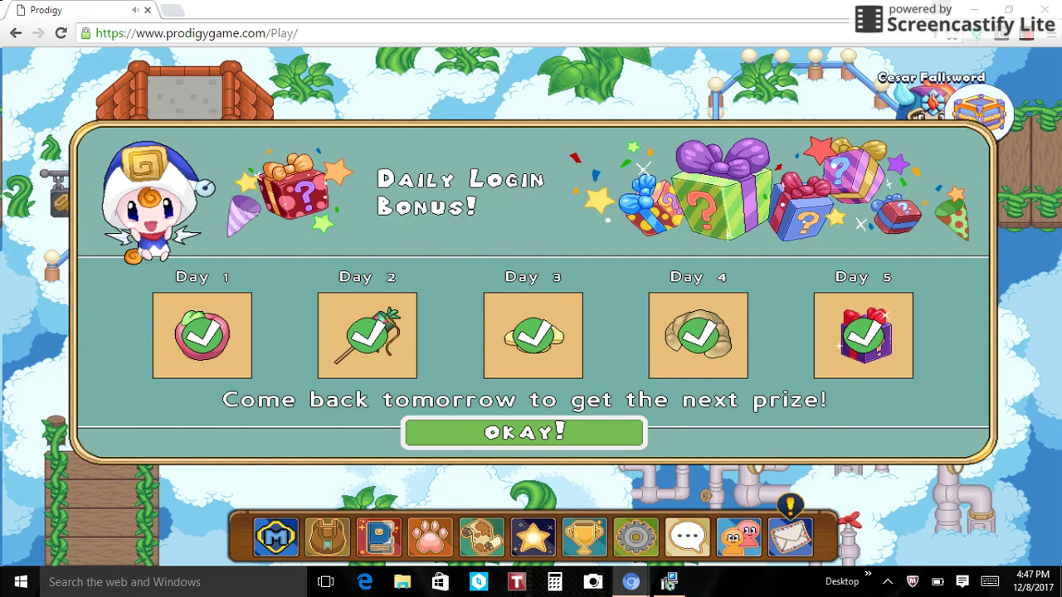
key("space")
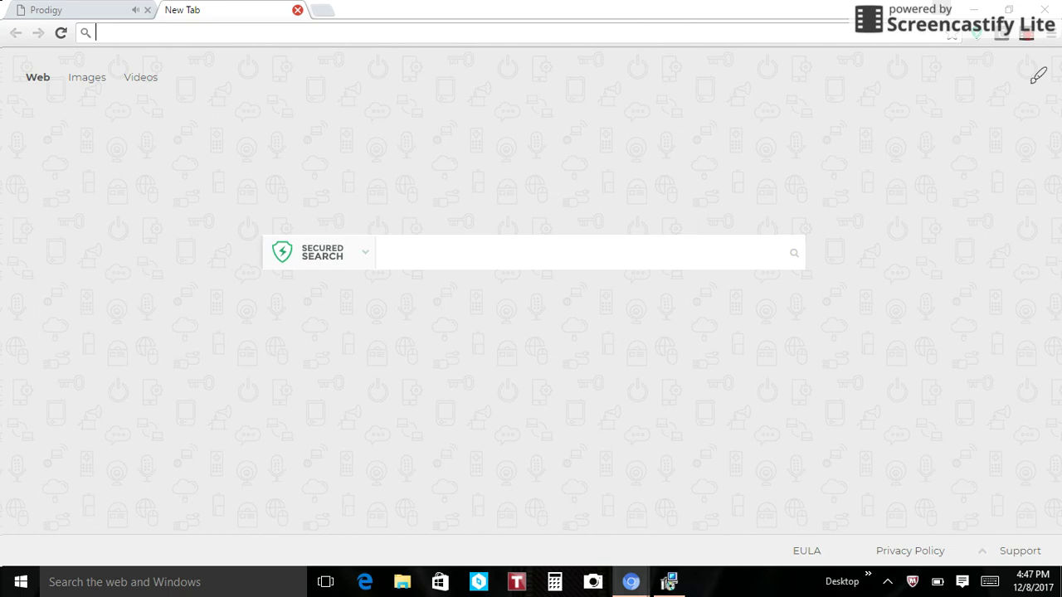
Open the Prodigy home page at prodigygame.com in the new browser tab.
type("prod")
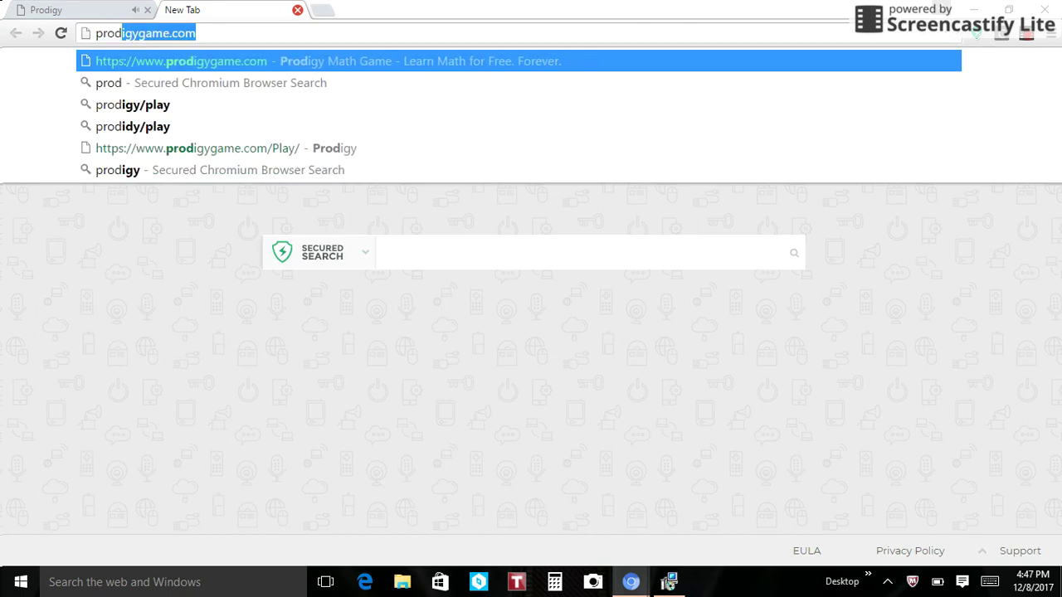
type("i")
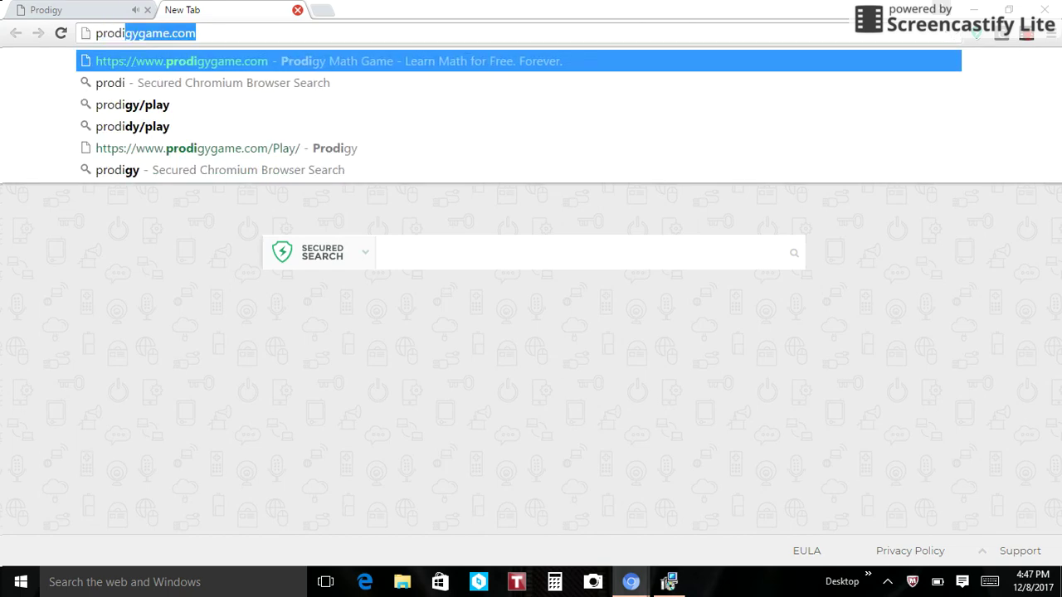
key("Return")
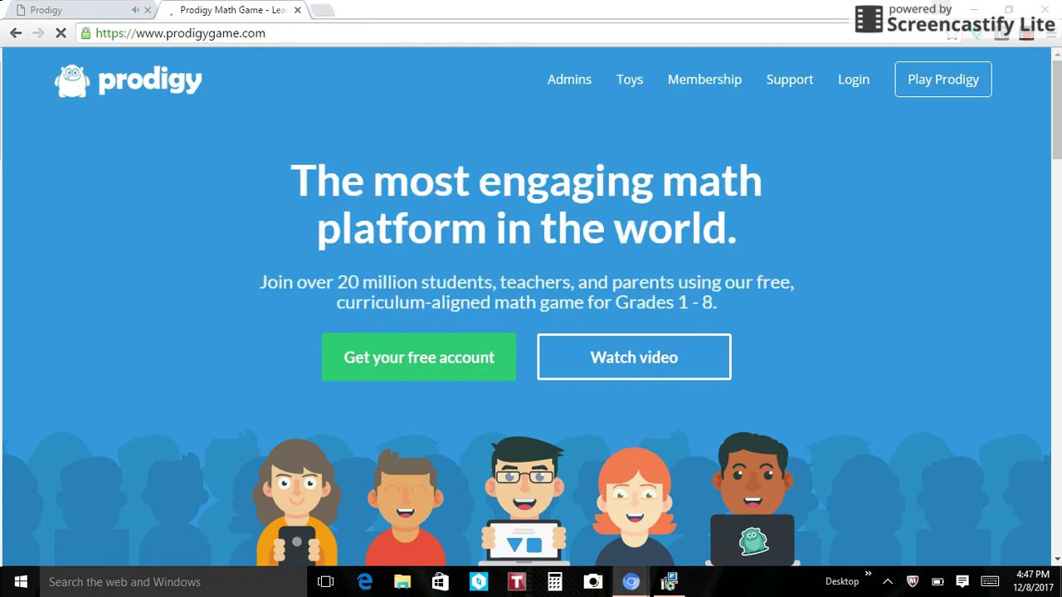
left_click(418, 357)
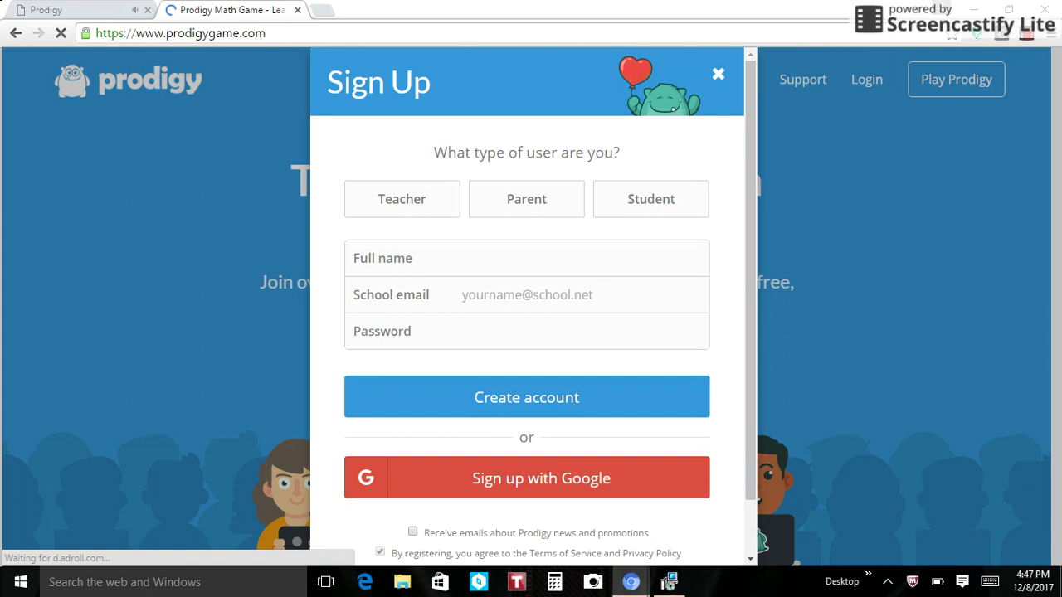
left_click(526, 199)
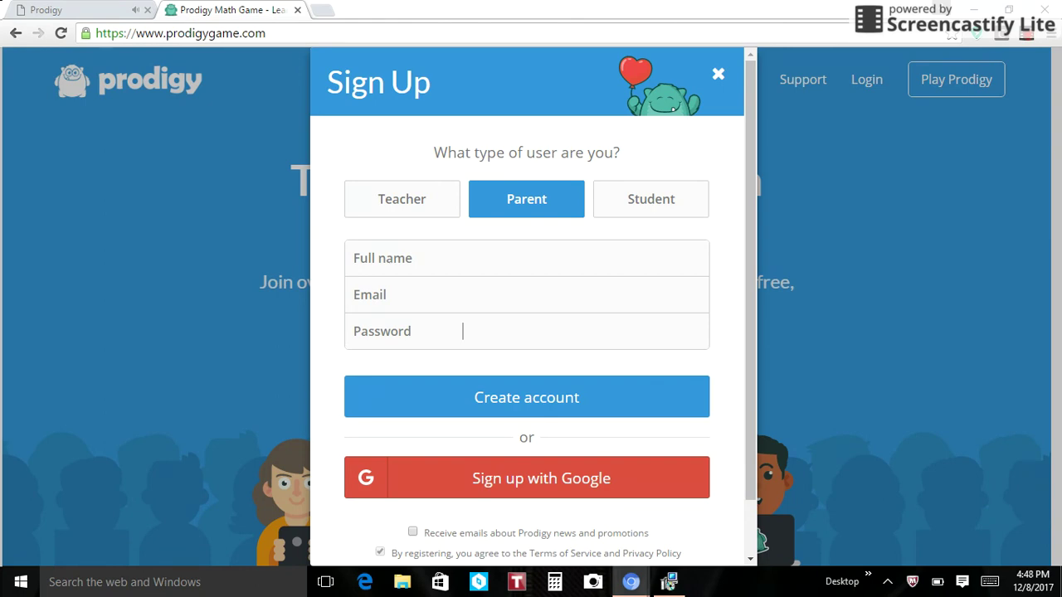
key("Escape")
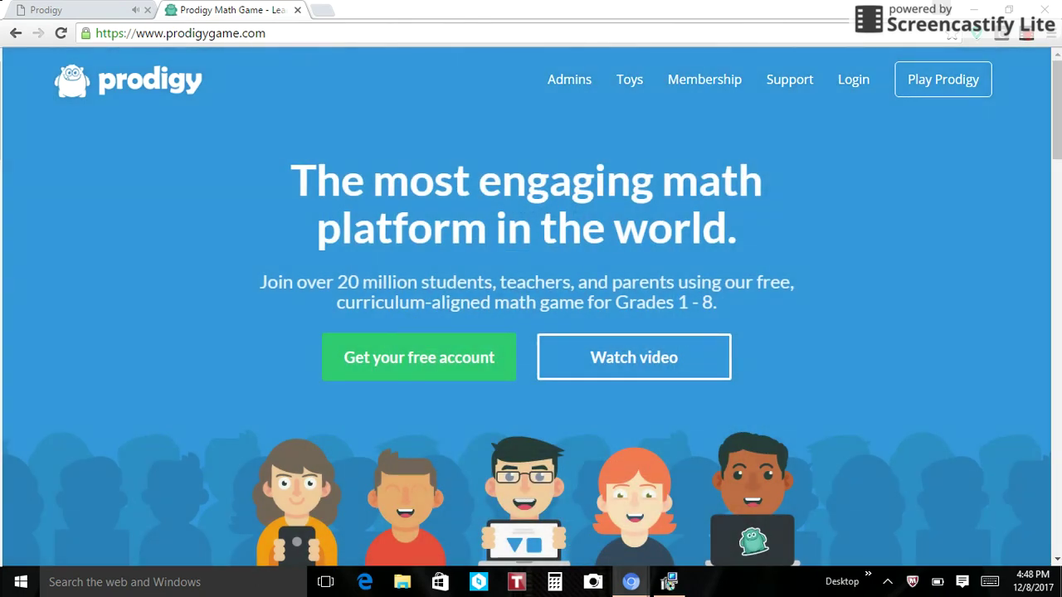
Open the Prodigy login form for signing in to the parent account.
left_click(854, 79)
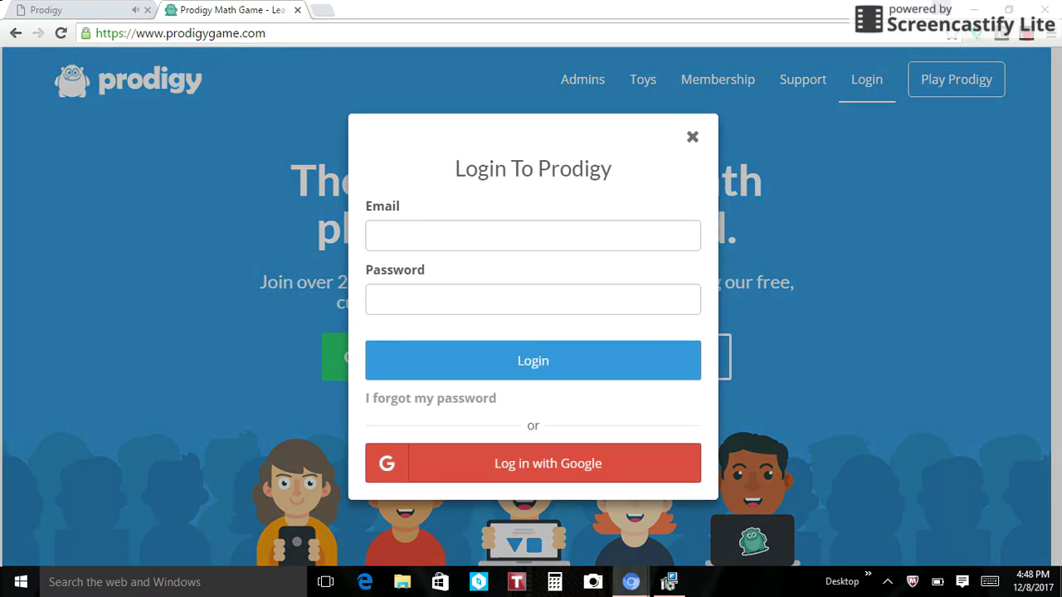
left_click(1026, 35)
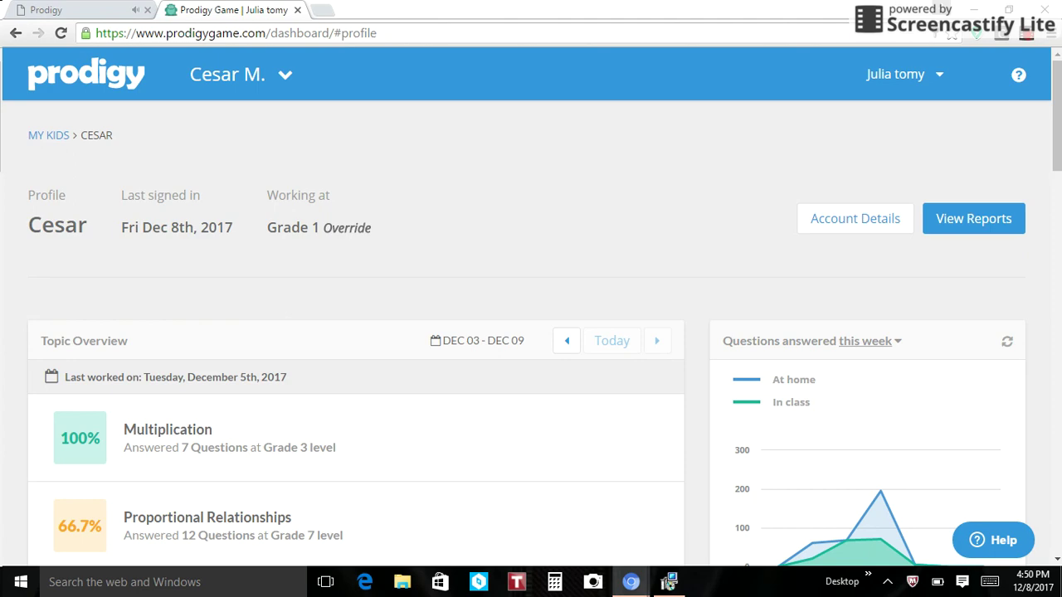
Review the child's topic overview and grade mastery on the profile page, and open the account details.
scroll(530, 332, "down", 5)
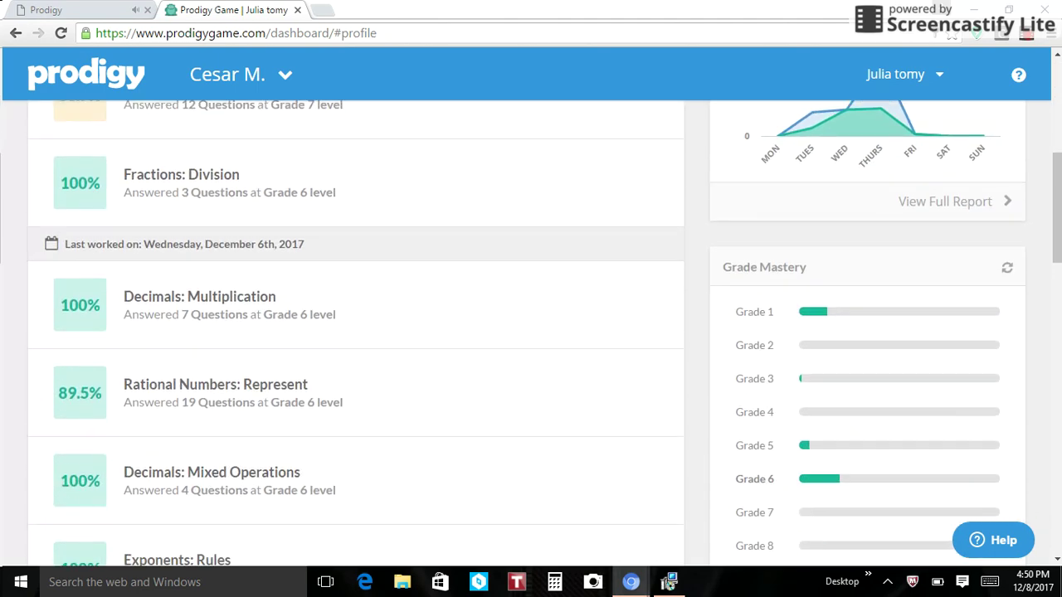
scroll(531, 332, "up", 2)
scroll(531, 332, "down", 8)
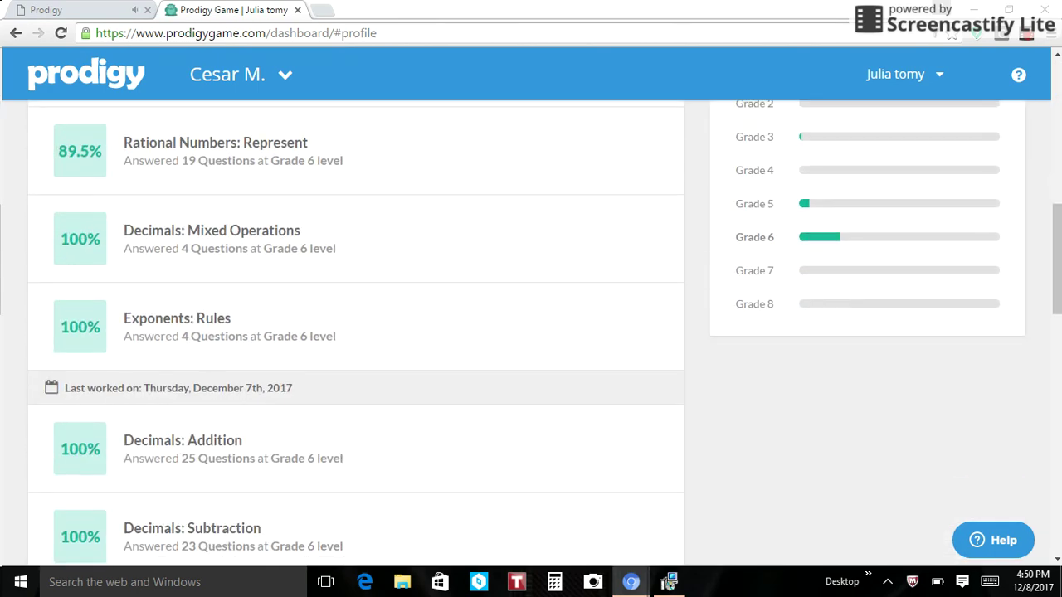
scroll(531, 332, "up", 10)
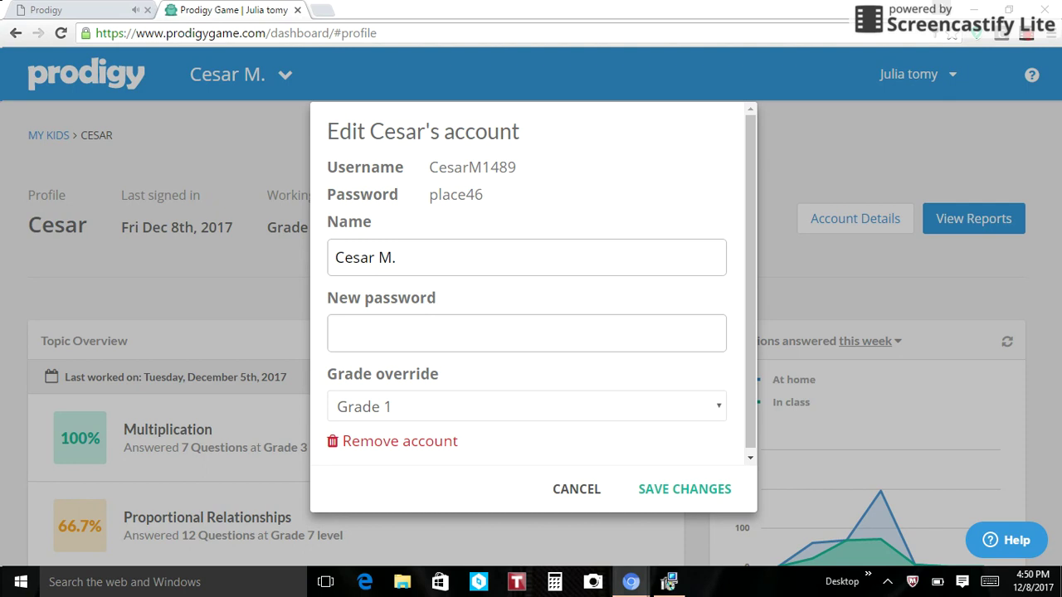
Set the grade override in the child's account settings to Grade 7.
left_click(526, 407)
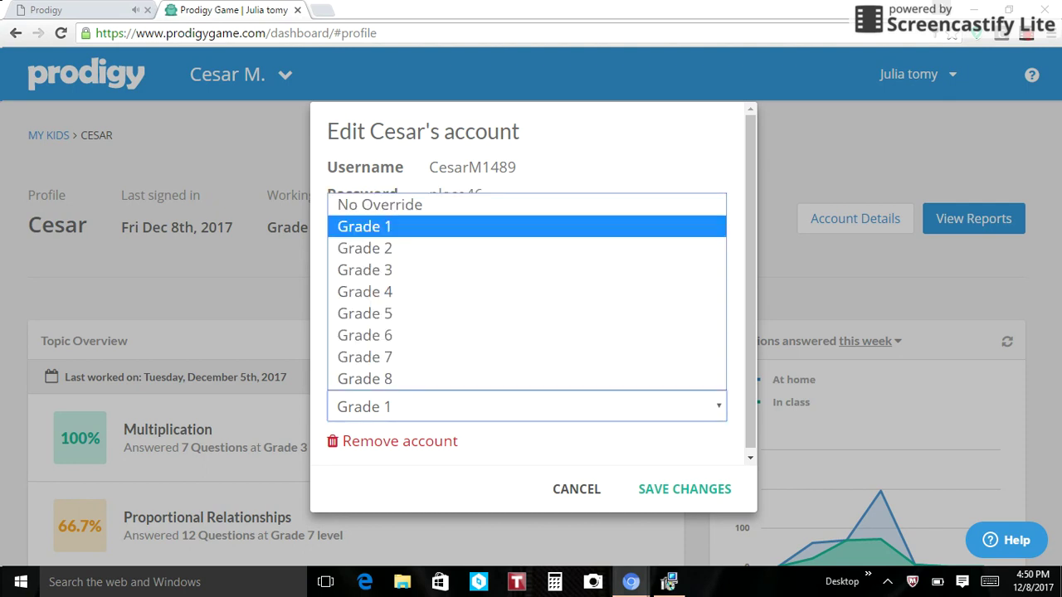
key("Down")
key("Down")
key("Down")
key("Down")
key("Down")
key("Down")
key("Return")
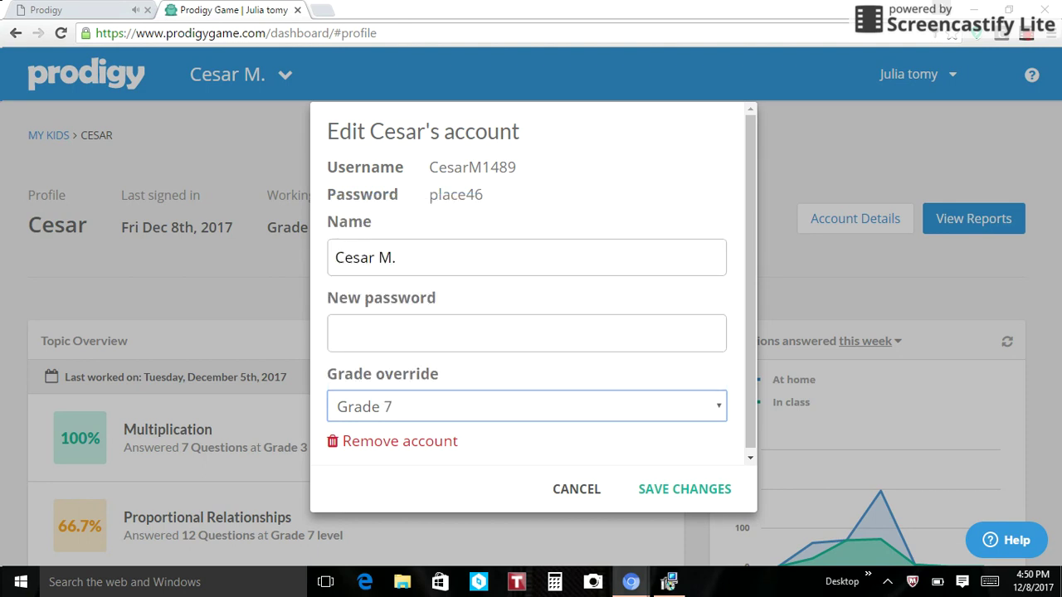
Change the child's grade override back to Grade 1.
key("alt+Down")
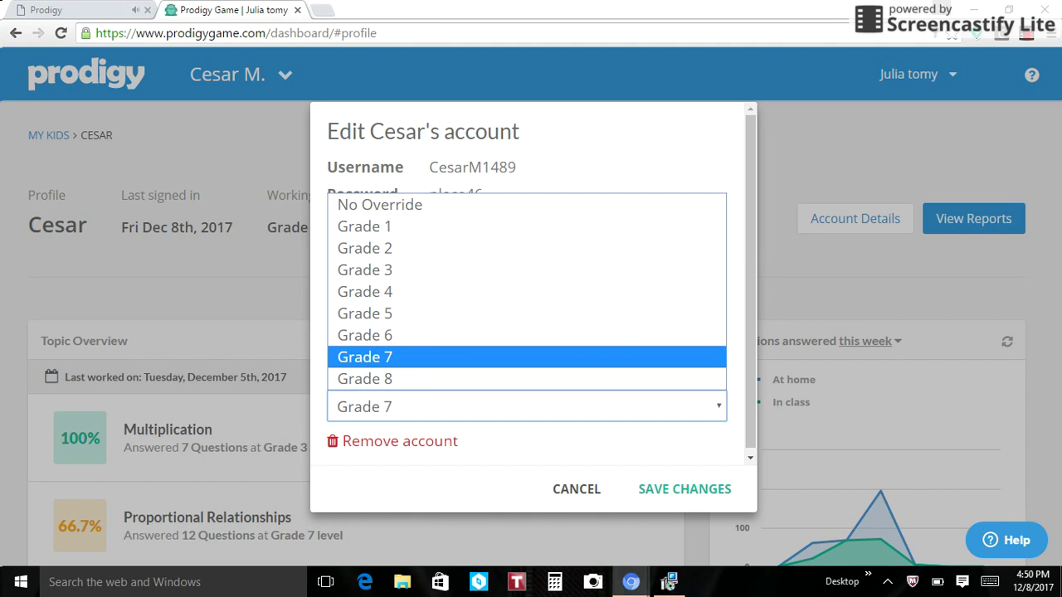
key("Up")
key("Up")
key("Up")
key("Up")
key("Up")
key("Up")
key("Return")
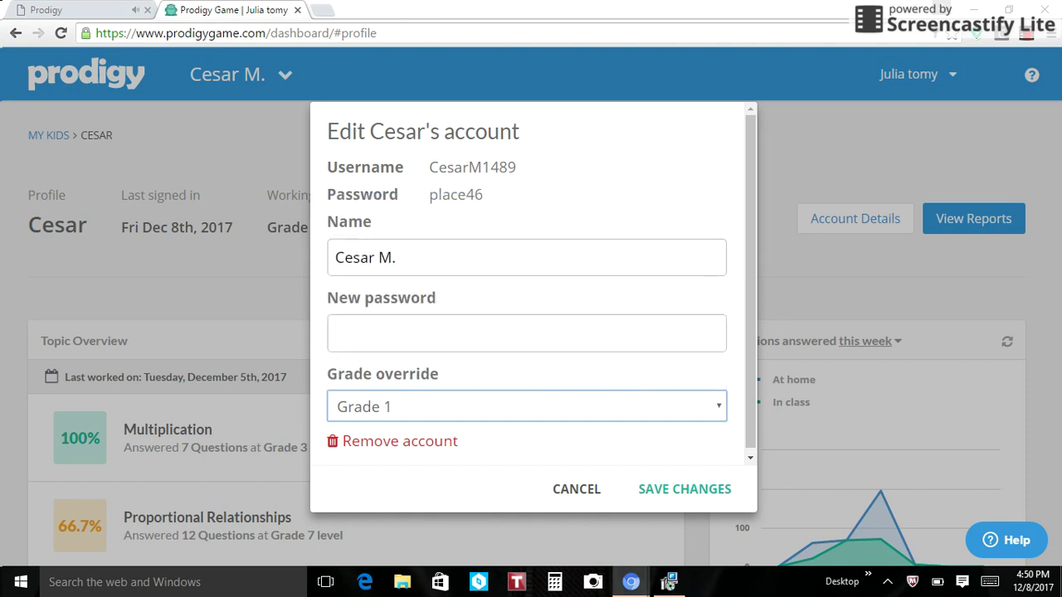
Set the grade override in the child's account settings to No Override.
key("alt+Down")
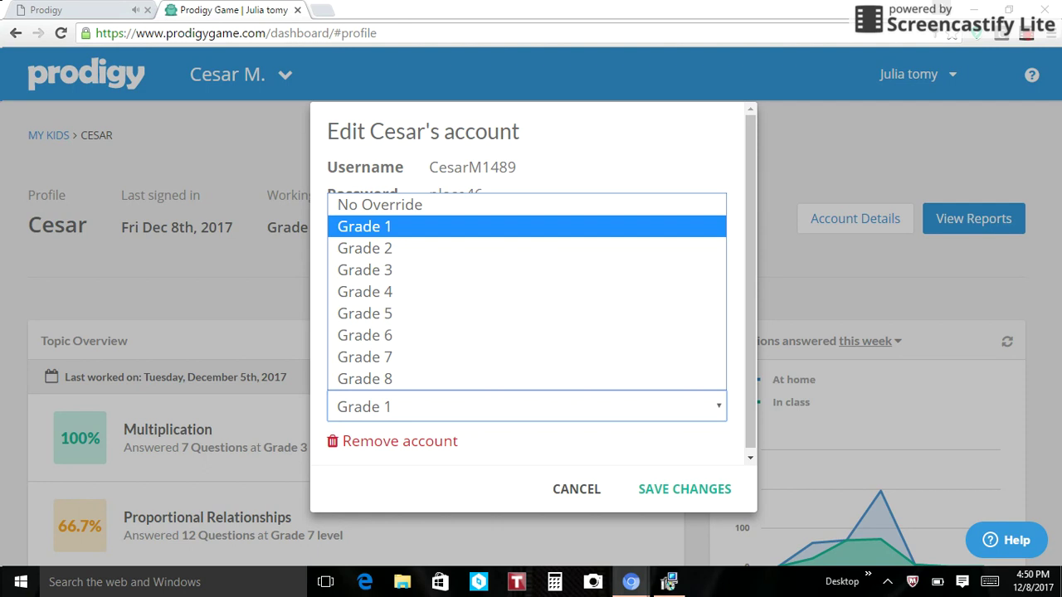
key("Up")
key("Return")
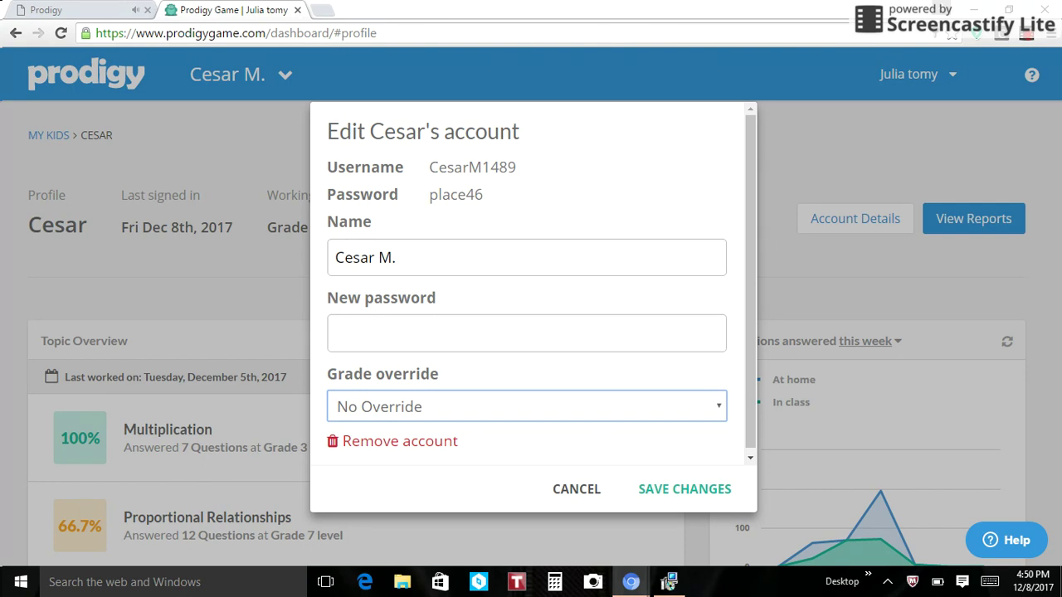
Set the child's grade override to Grade 1 in the account settings.
key("space")
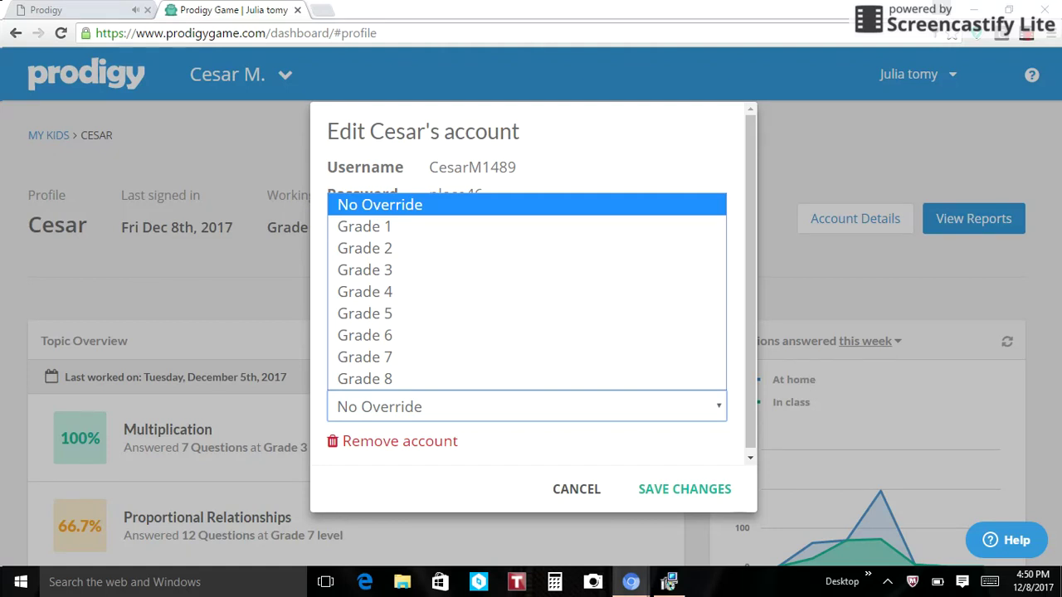
key("Down")
key("Return")
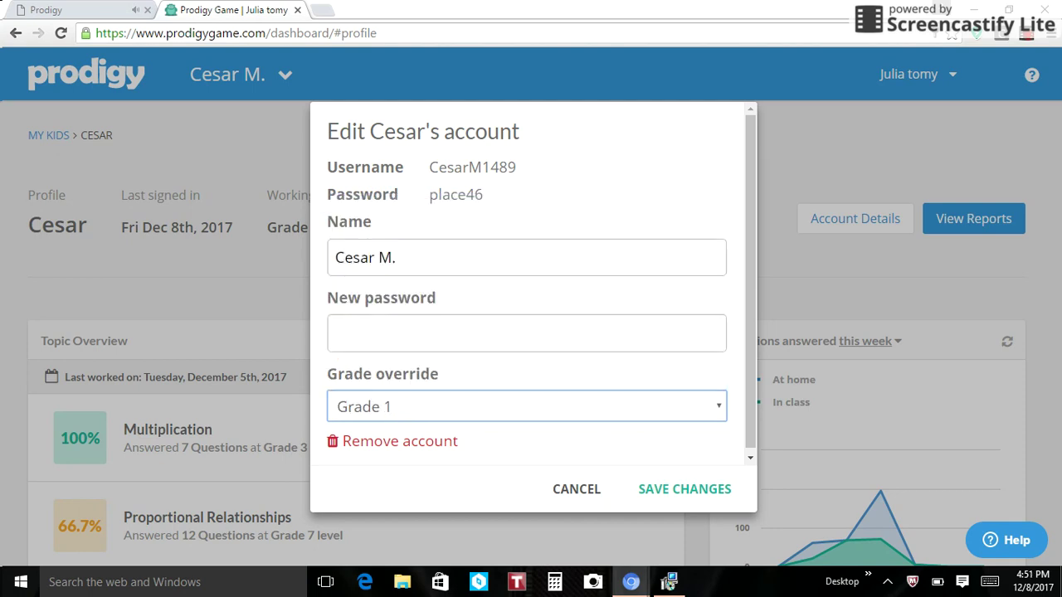
Return to the game tab and start an attack on the Cloud Nibbler in the battle.
key("ctrl+Tab")
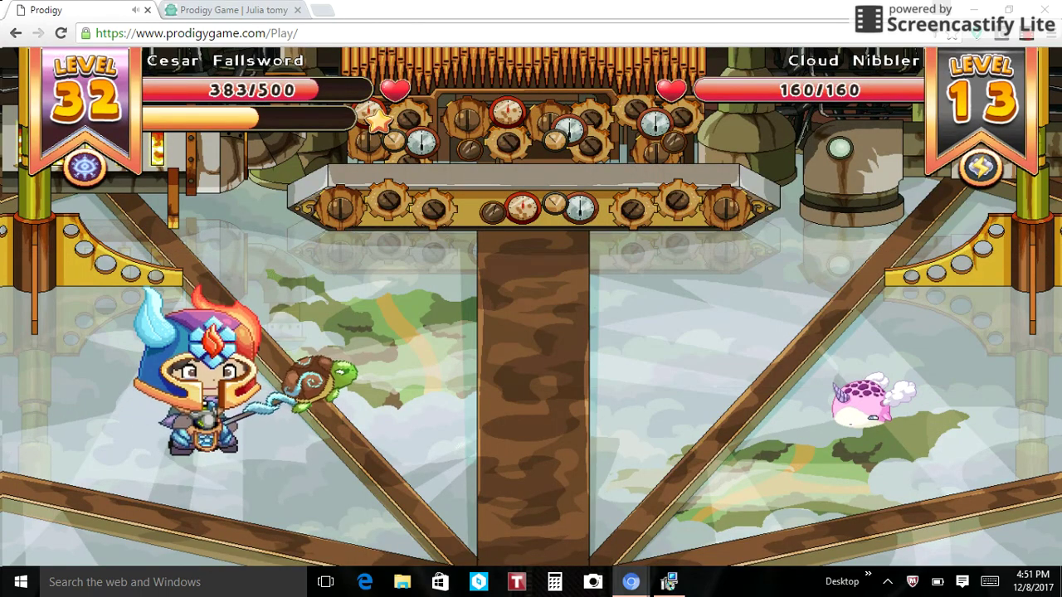
left_click(533, 213)
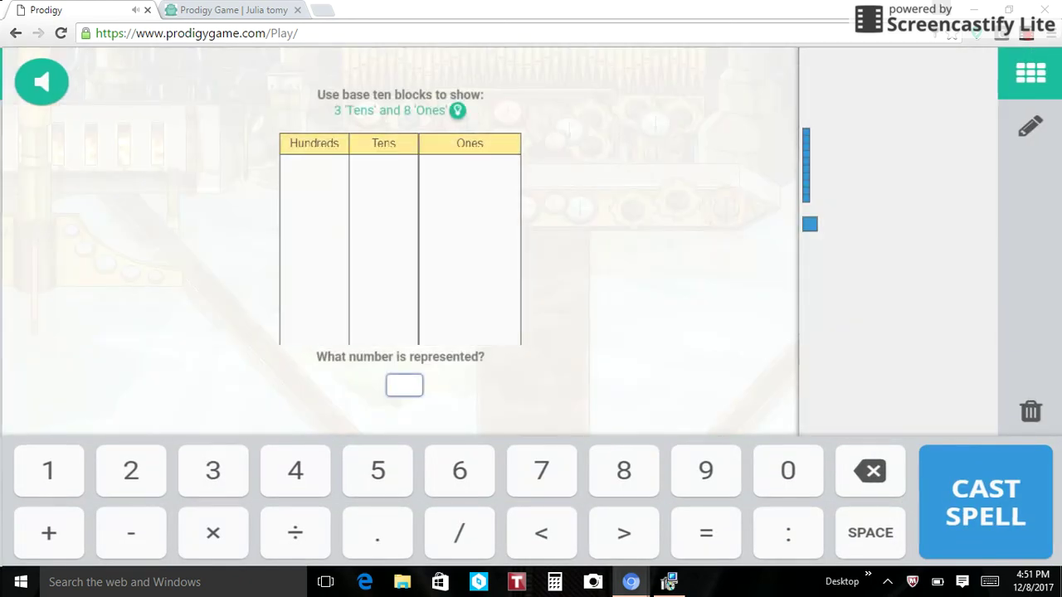
Place 3 tens and 8 ones blocks in the place-value chart and cast the spell with the answer 38.
left_click_drag(806, 165, 355, 194)
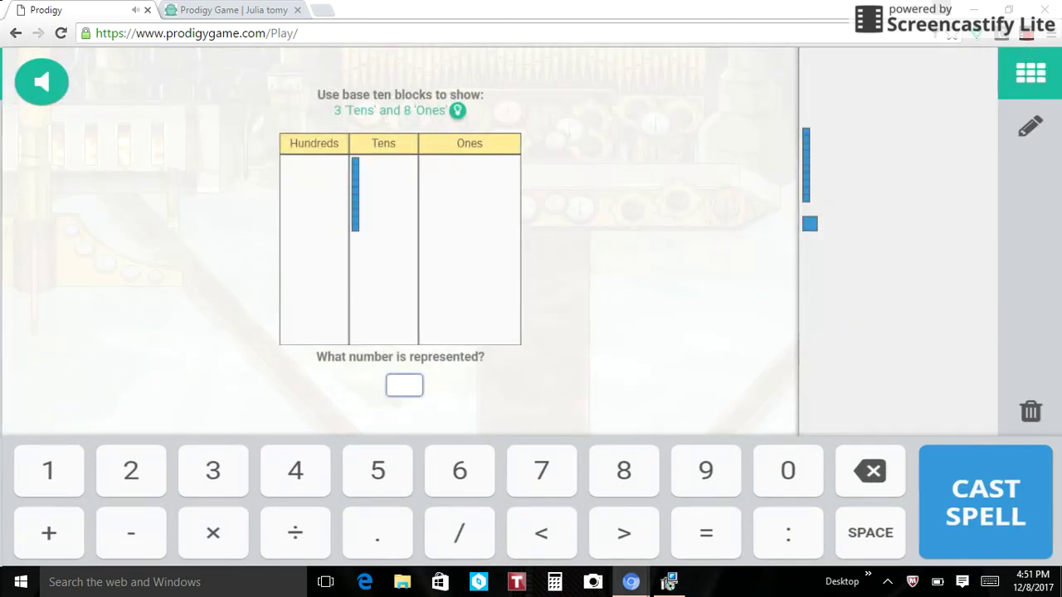
left_click_drag(803, 164, 368, 194)
left_click_drag(803, 164, 382, 194)
left_click_drag(810, 224, 644, 188)
left_click_drag(809, 223, 587, 188)
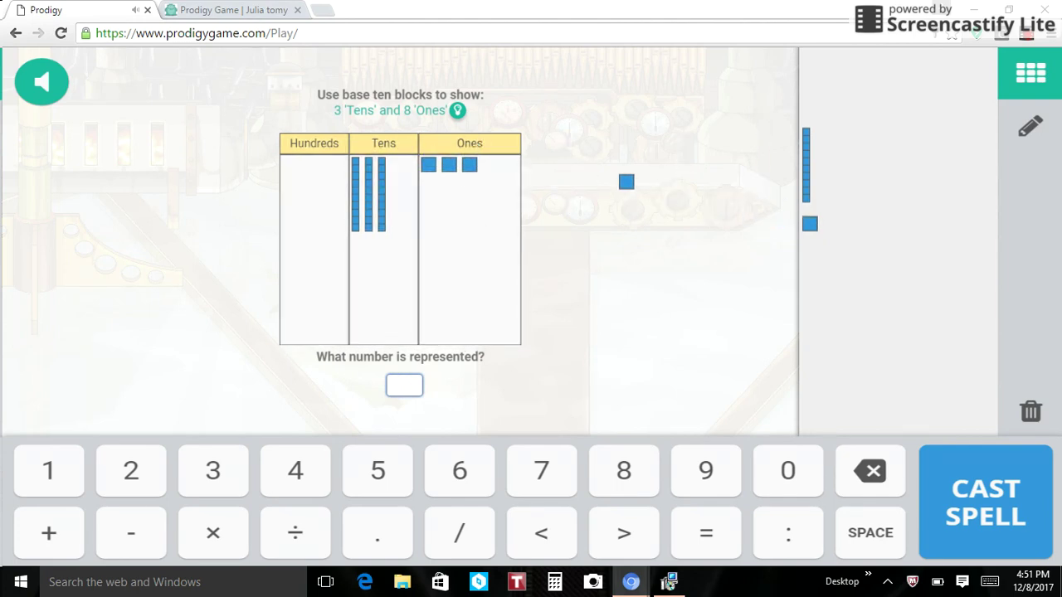
left_click_drag(809, 223, 510, 164)
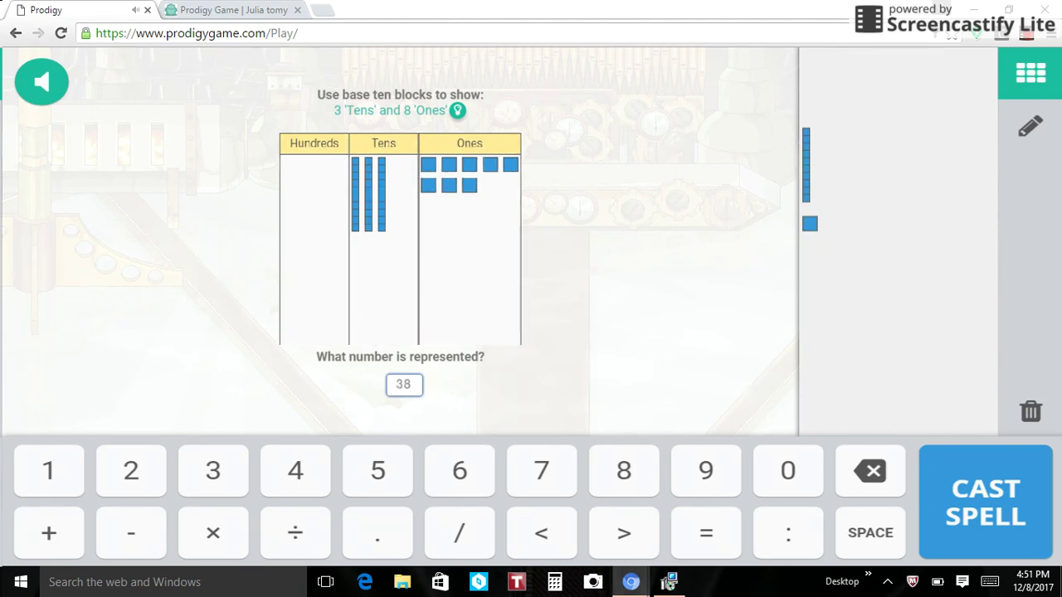
key("Return")
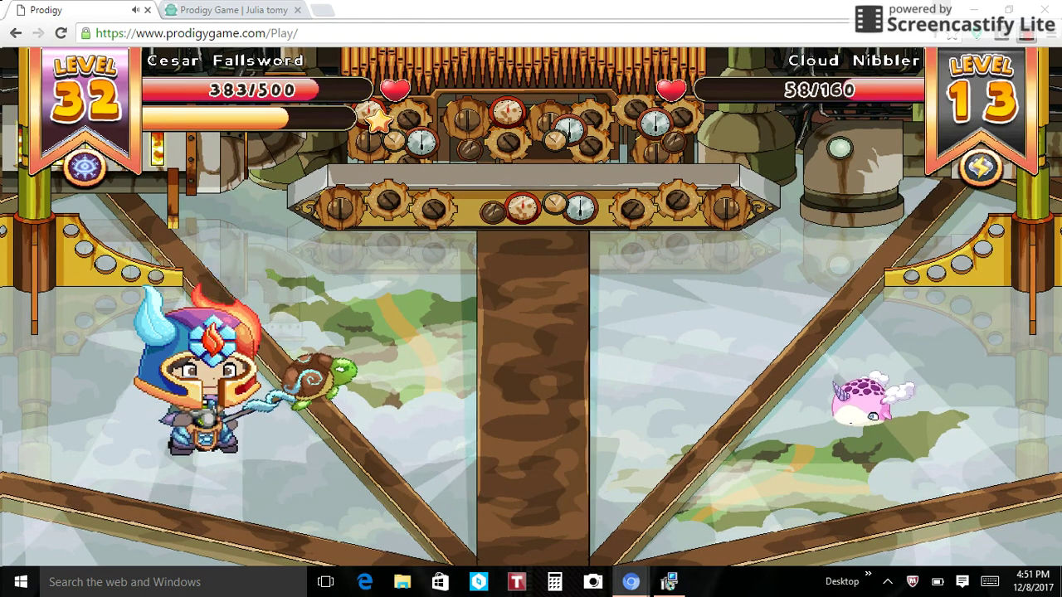
left_click(1026, 34)
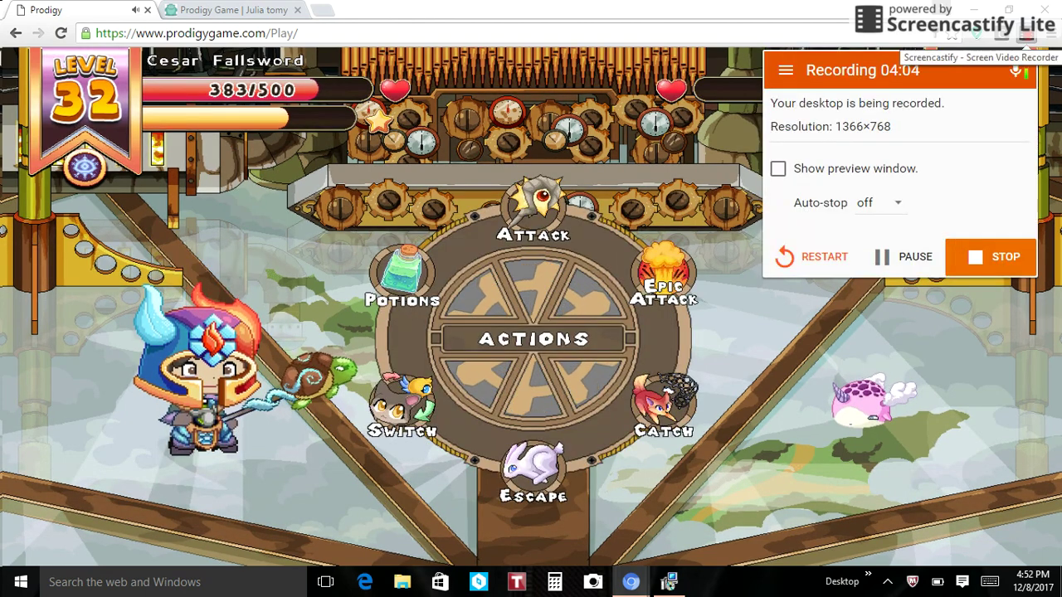